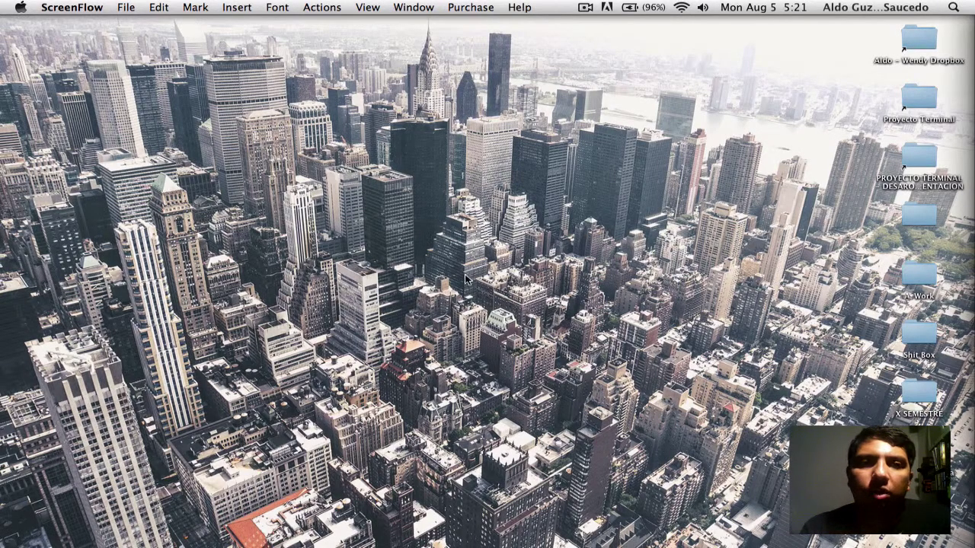
Launch Logic Pro.
mouse_move(351, 542)
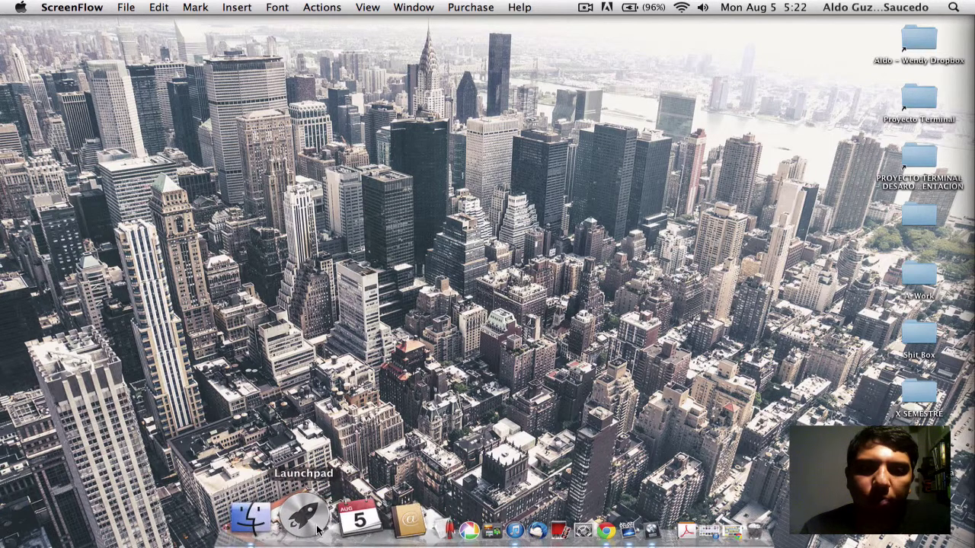
left_click(306, 518)
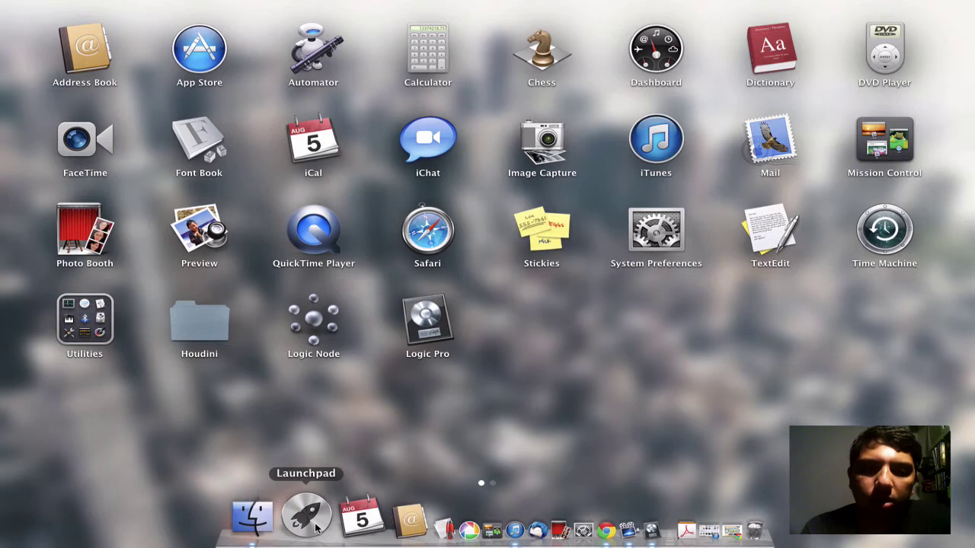
left_click(427, 324)
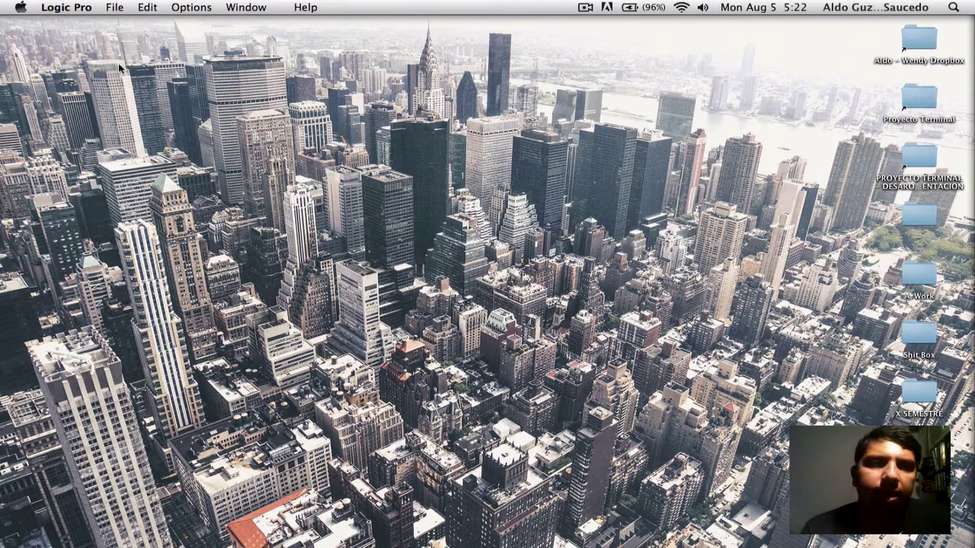
Create a new empty project from the Explore template collection, after looking through the Compose and Produce collections.
left_click(114, 8)
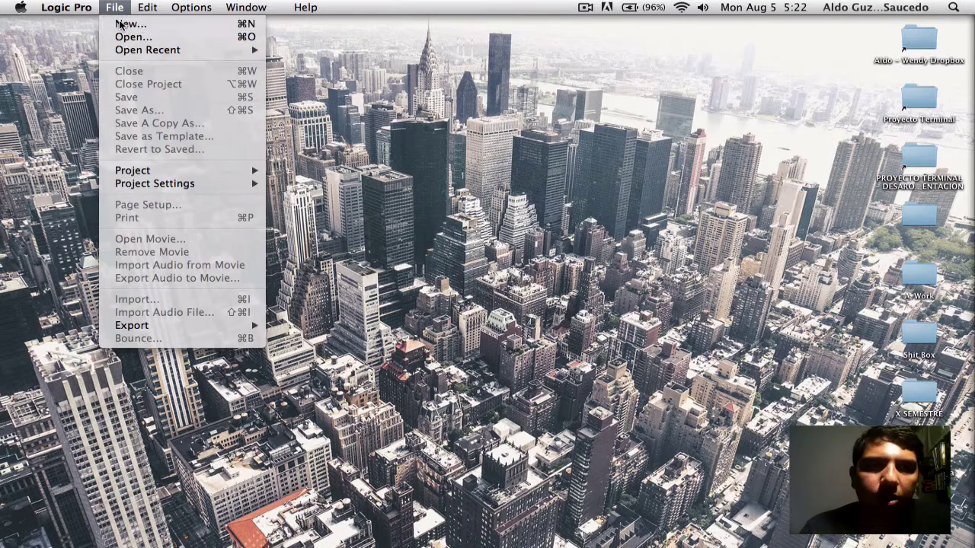
left_click(122, 24)
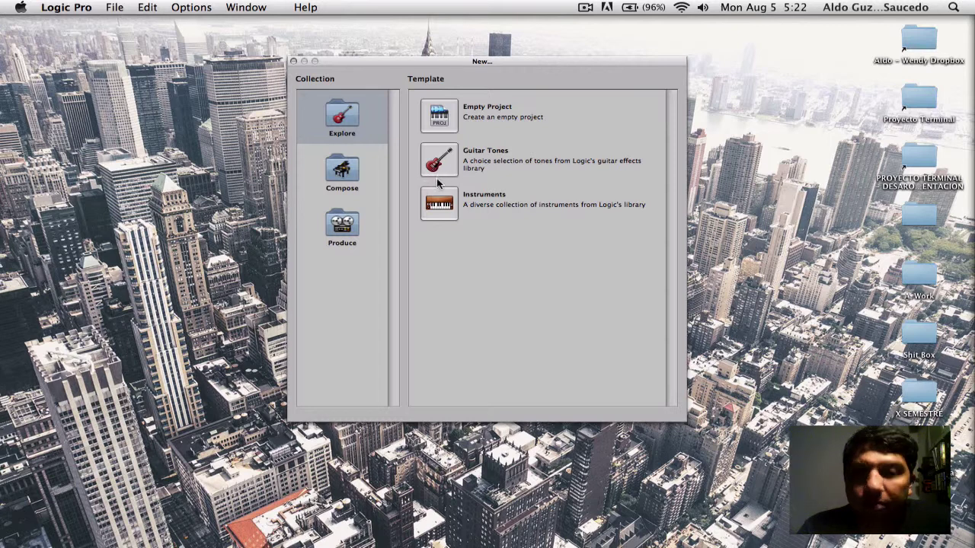
left_click(347, 183)
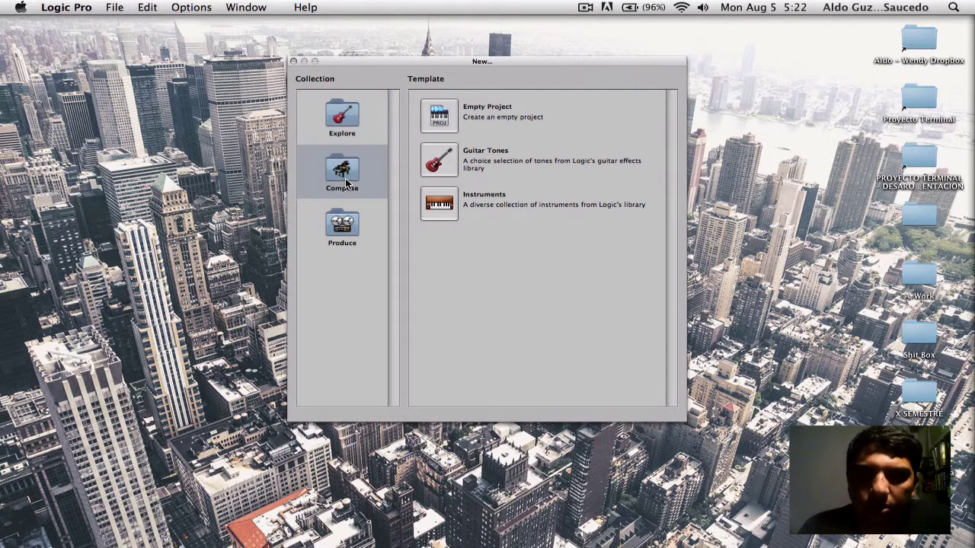
left_click(348, 227)
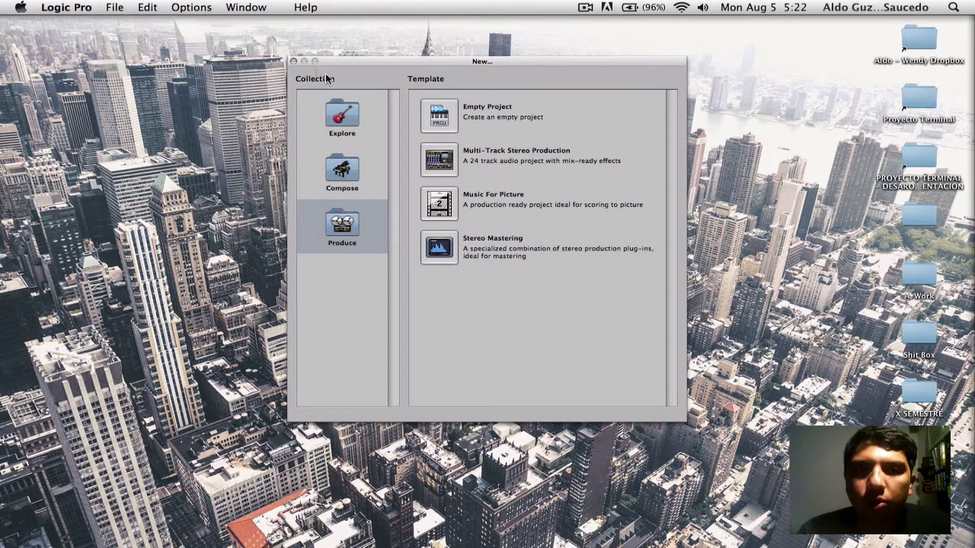
left_click(352, 125)
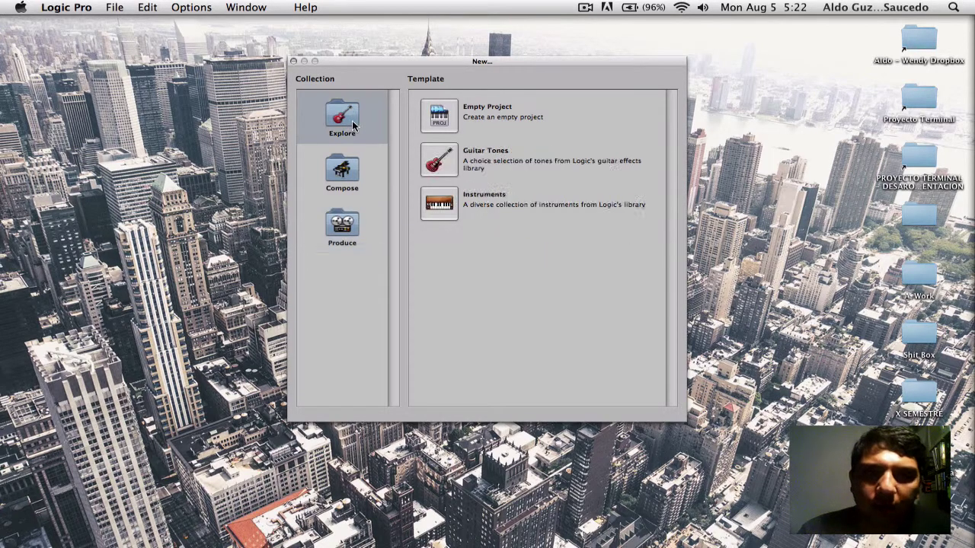
left_click(449, 117)
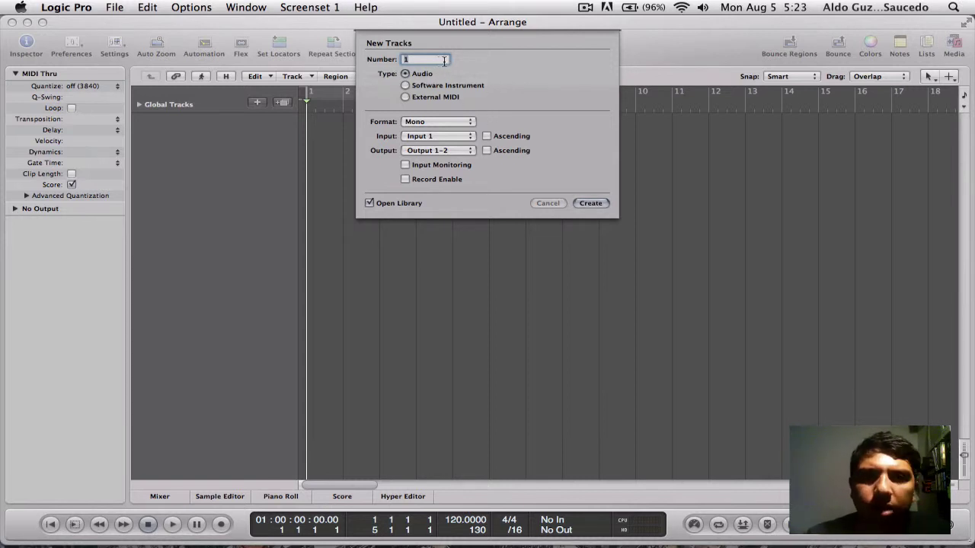
Create 2 mono audio tracks on Input 1 and Output 1-2, without opening the library.
type("2")
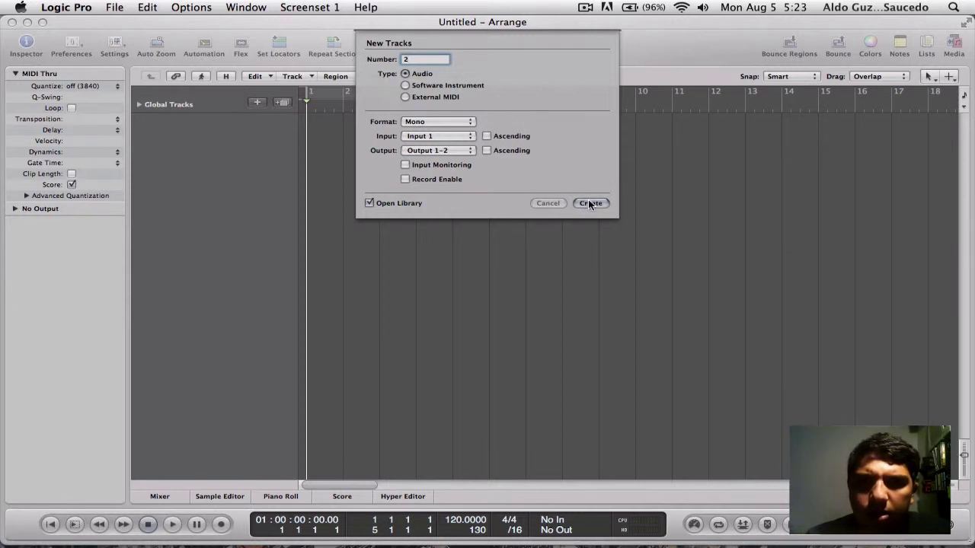
left_click(375, 203)
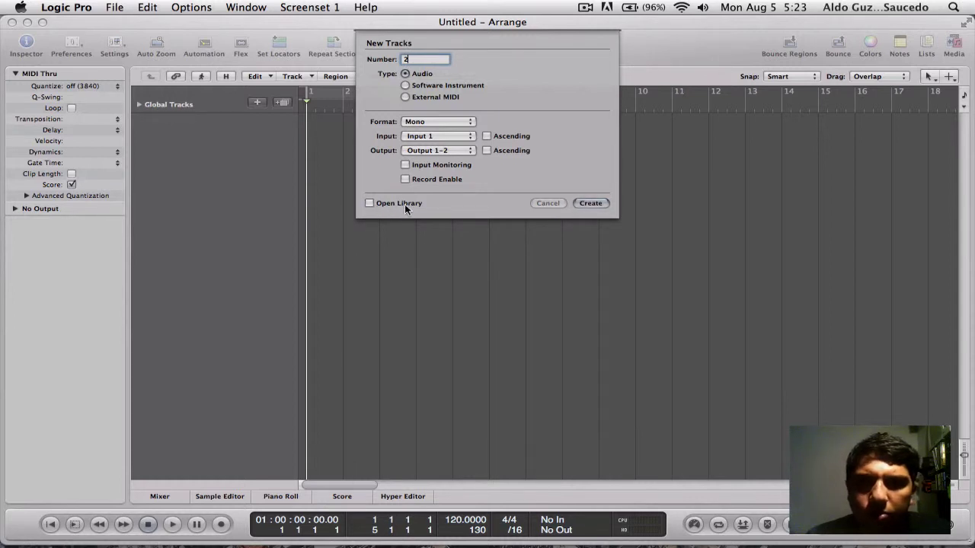
left_click(405, 204)
left_click(406, 204)
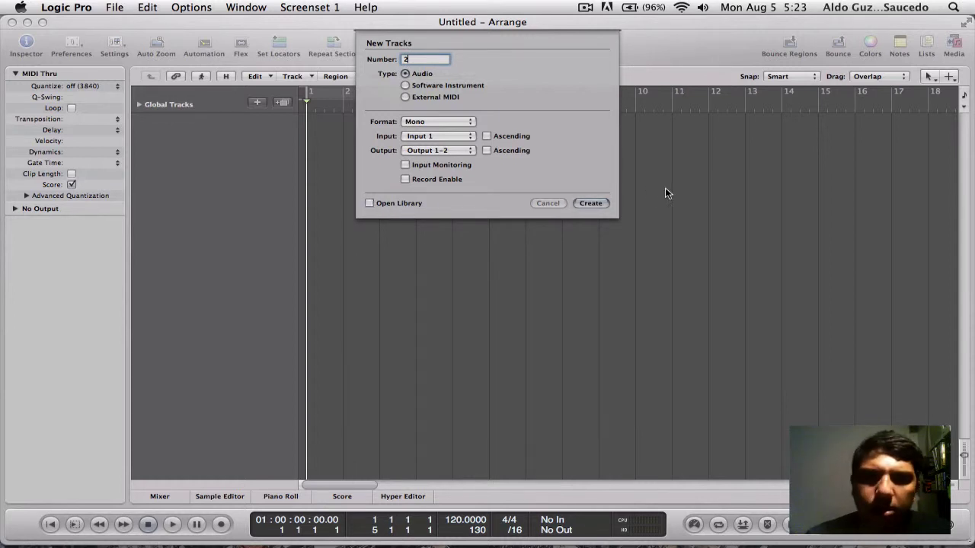
left_click(590, 203)
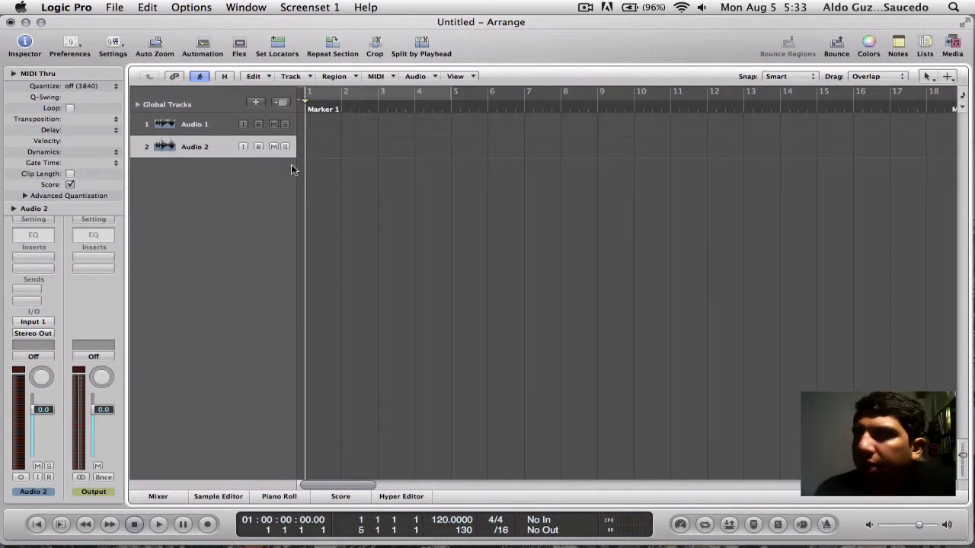
Add one software instrument track on Output 1-2 with the library open, and disable its record arming.
left_click(258, 104)
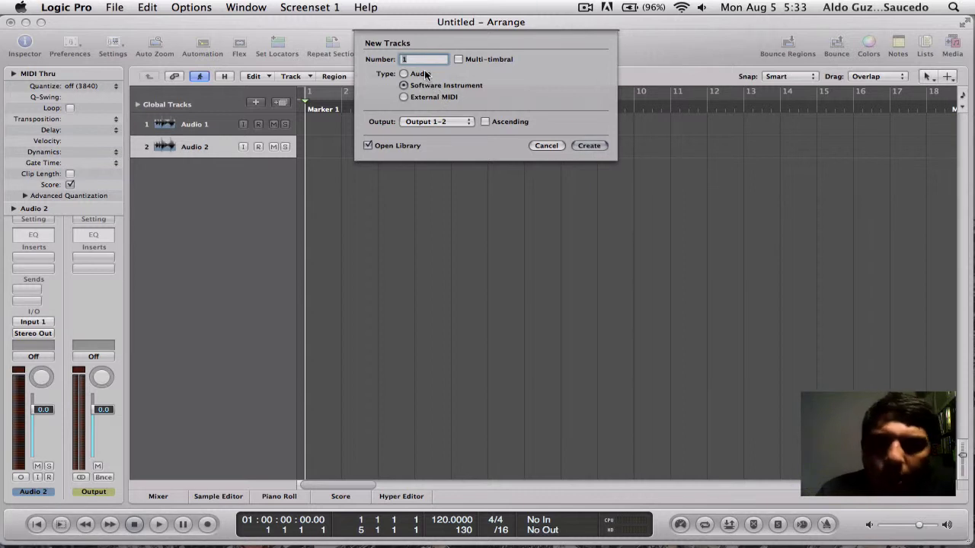
left_click(584, 145)
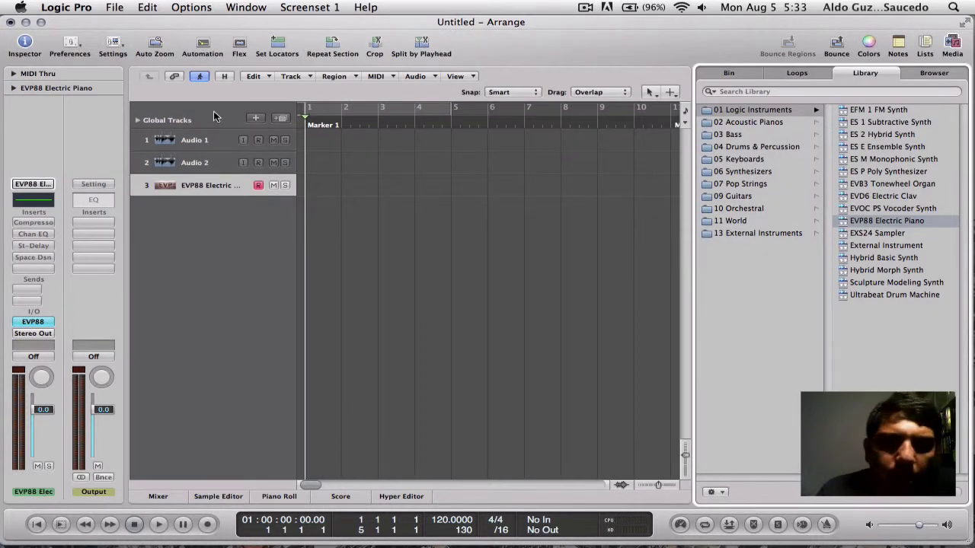
left_click(259, 163)
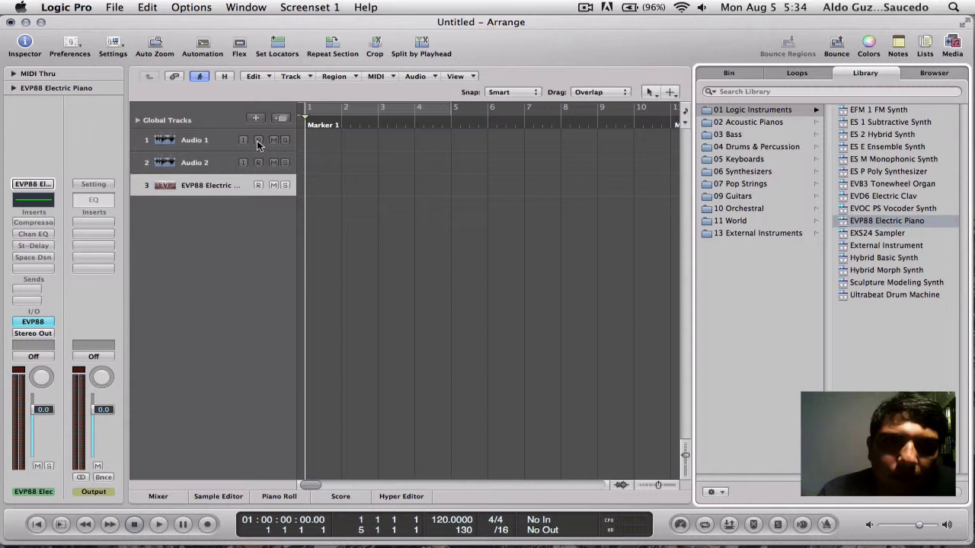
Start saving the project and create a folder named Logic Example inside the "-" folder on the Desktop.
key("super+s")
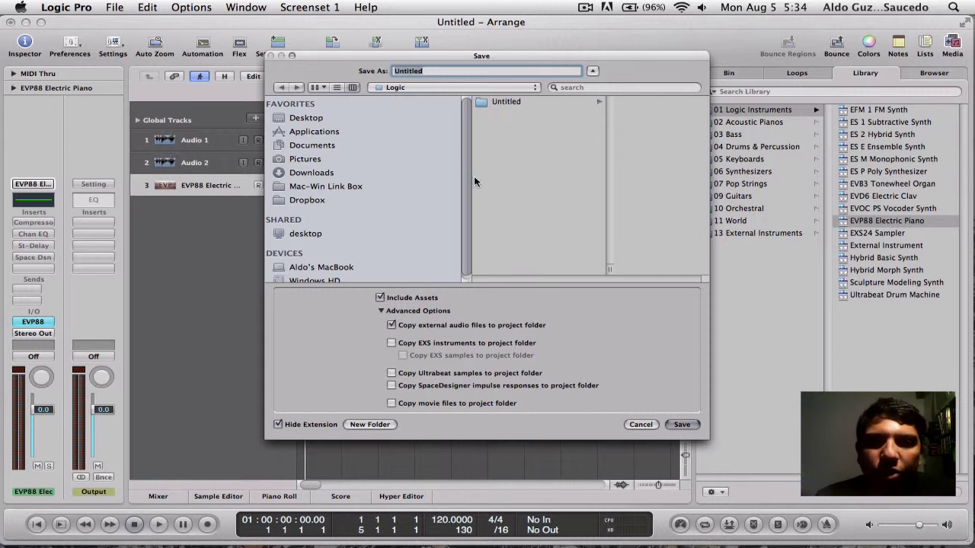
left_click(317, 120)
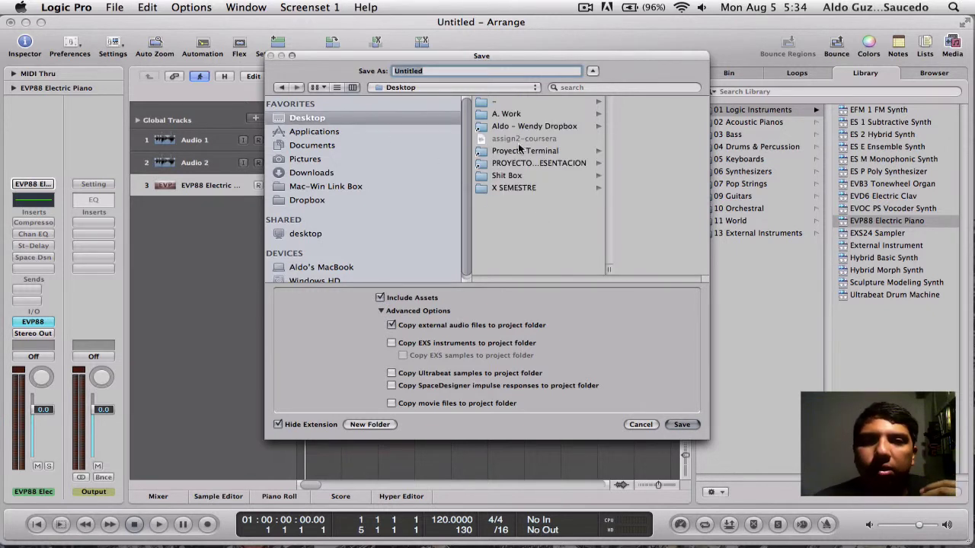
left_click(495, 105)
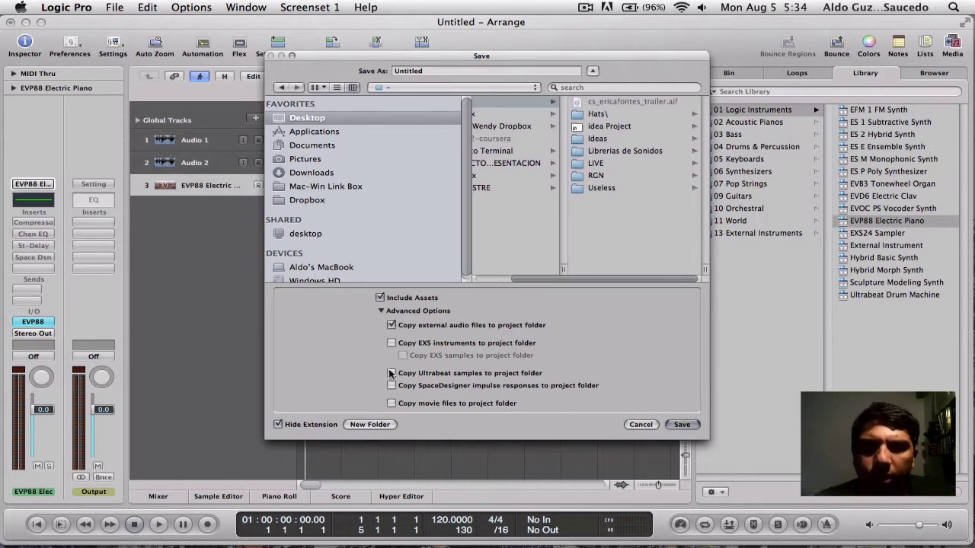
left_click(385, 424)
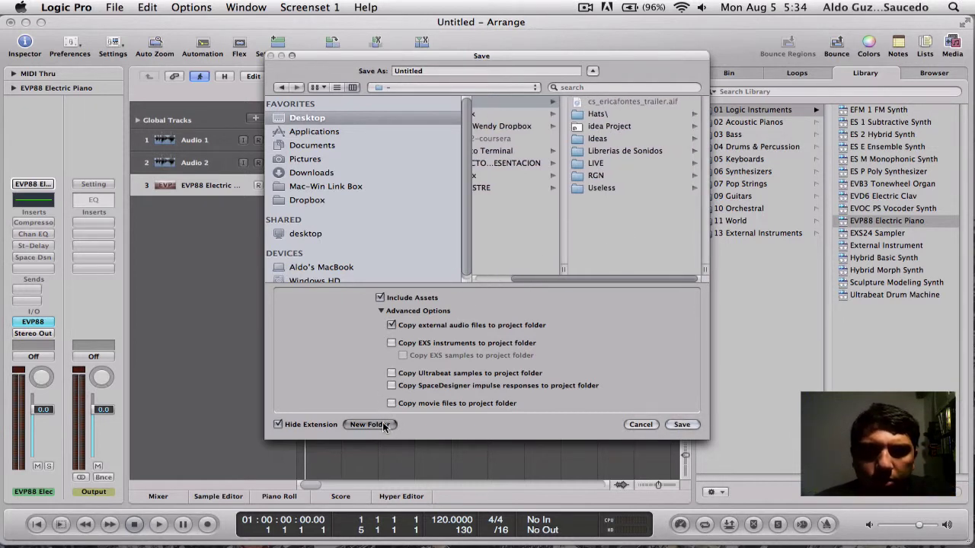
type("Log")
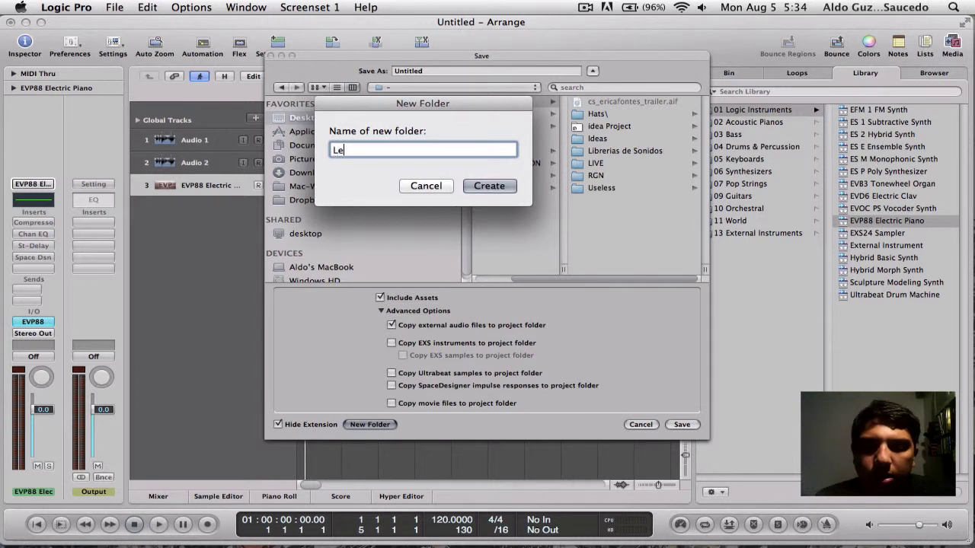
key("BackSpace")
key("BackSpace")
type("ogic Example")
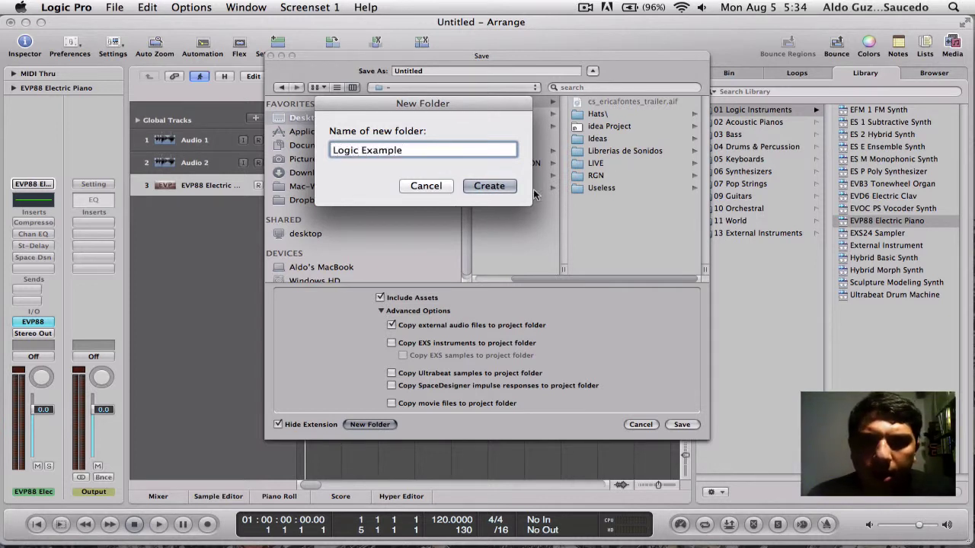
left_click(502, 186)
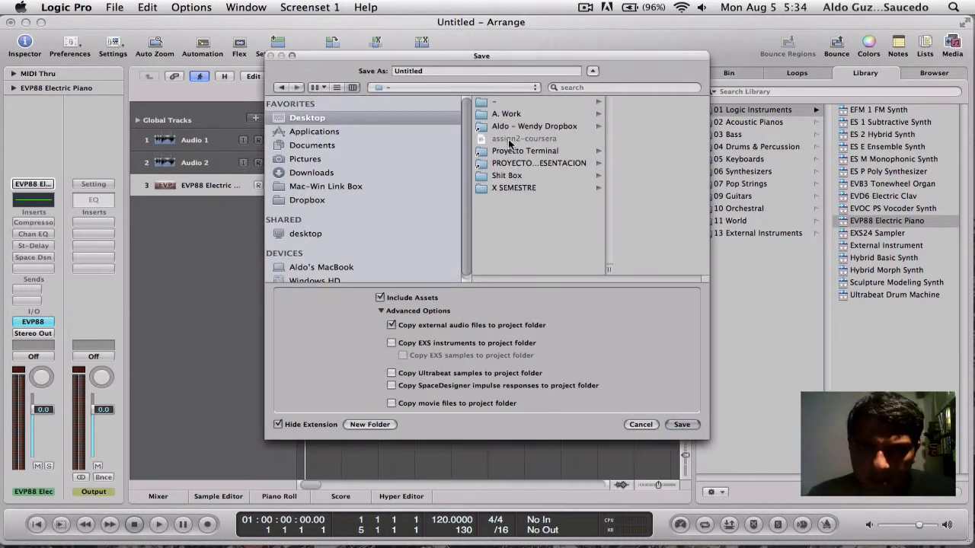
Save the project as Example in the Logic Example folder.
left_click(497, 103)
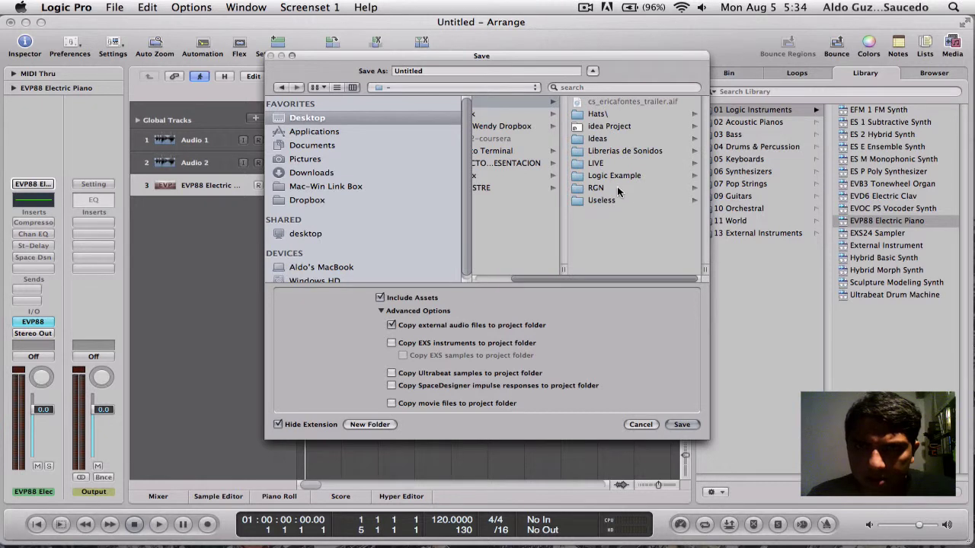
left_click(614, 175)
left_click(429, 70)
key("super+a")
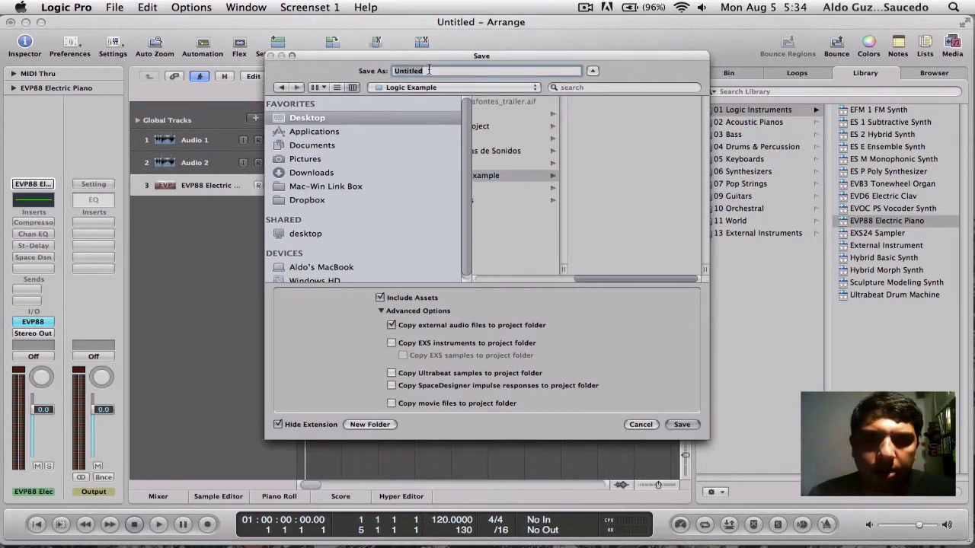
type("Example")
key("Return")
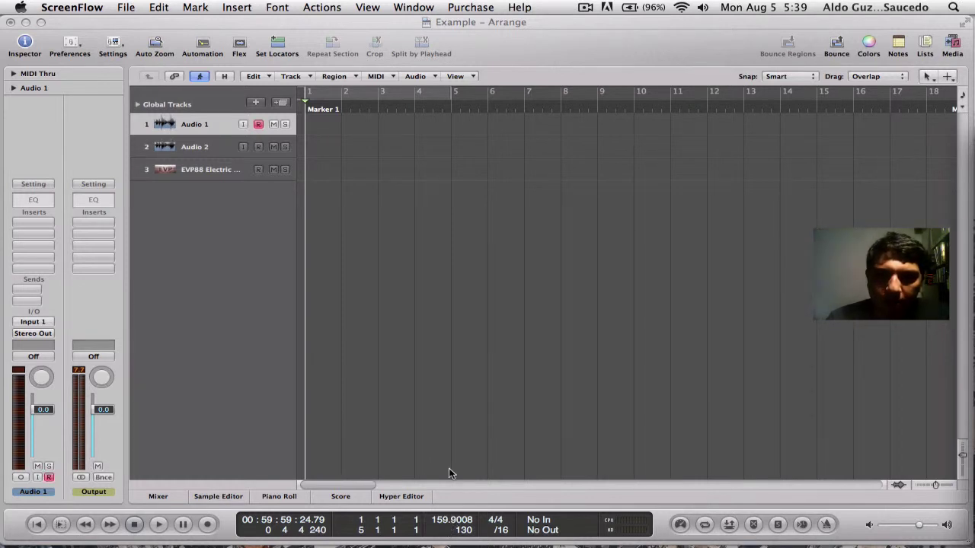
Switch back to Logic Pro and open the Key Commands preferences.
left_click_drag(444, 436, 445, 473)
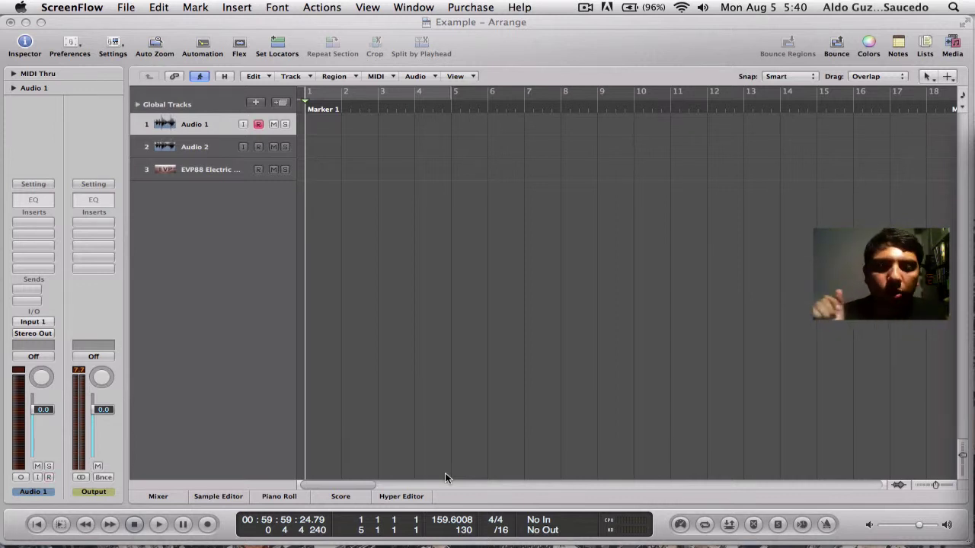
left_click(418, 401)
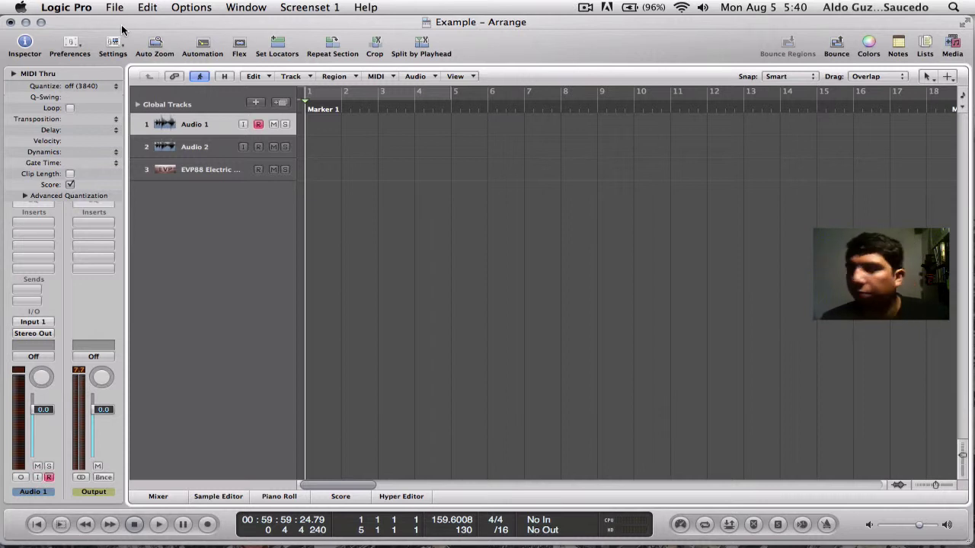
left_click(79, 9)
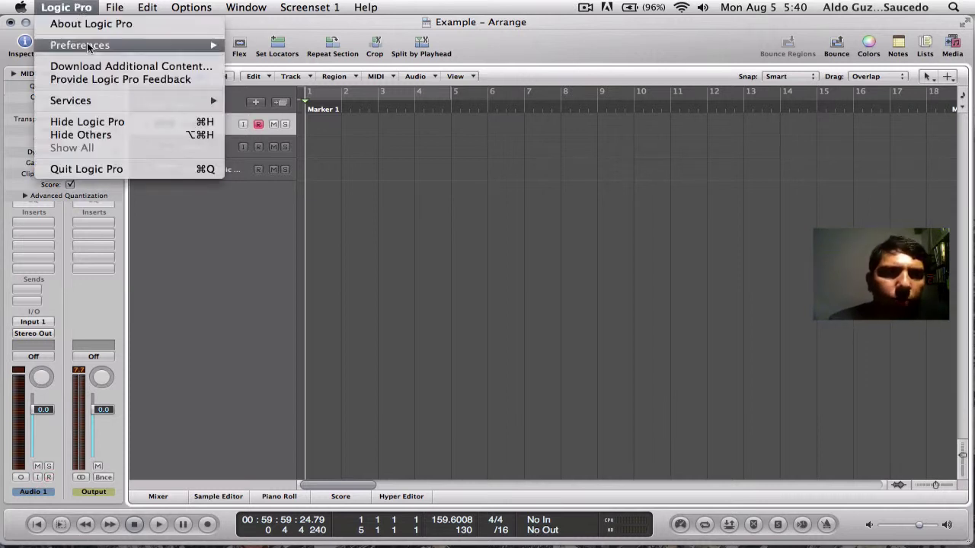
mouse_move(106, 108)
mouse_move(141, 47)
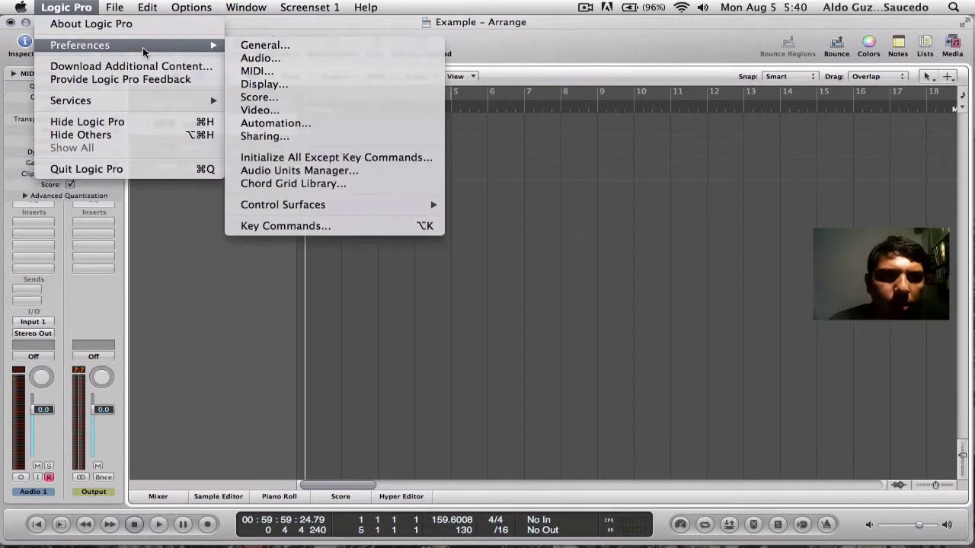
left_click(353, 226)
Replace the key command search text with Tap Tempo to look up its shortcut.
left_click(458, 170)
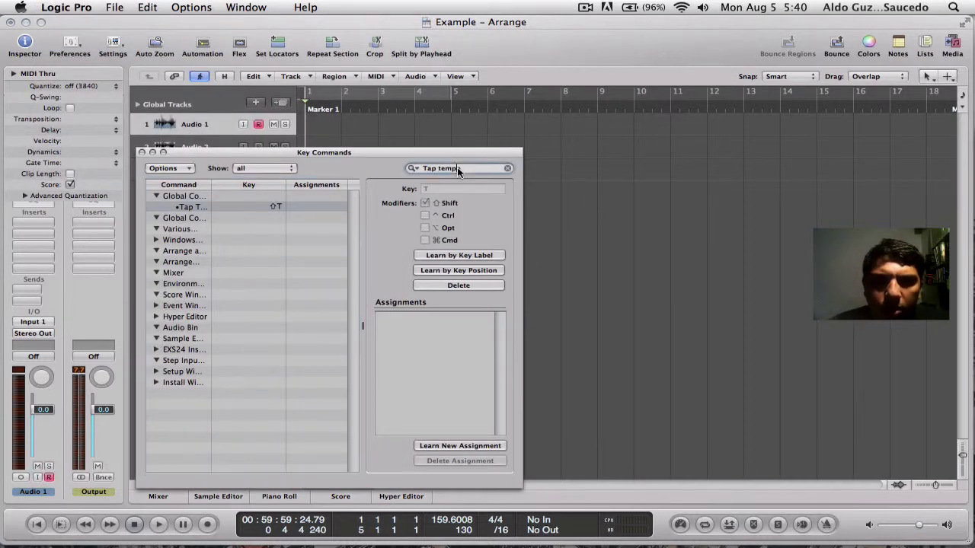
double_click(458, 169)
key("super+a")
key("BackSpace")
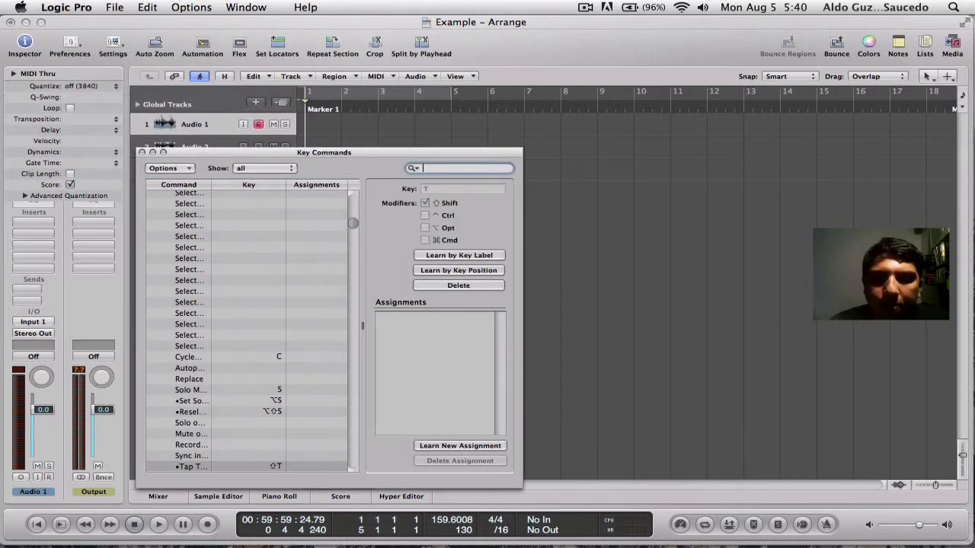
type("Ta")
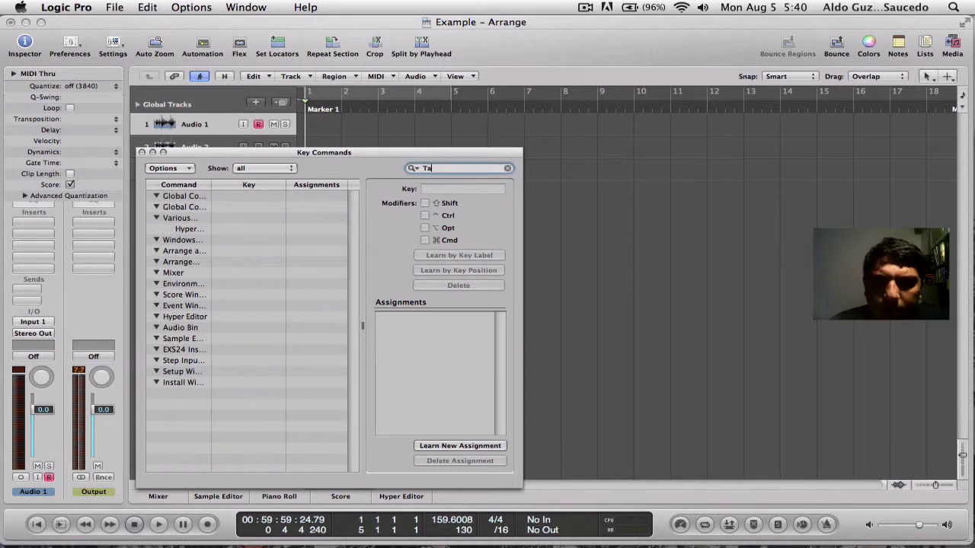
type("mp")
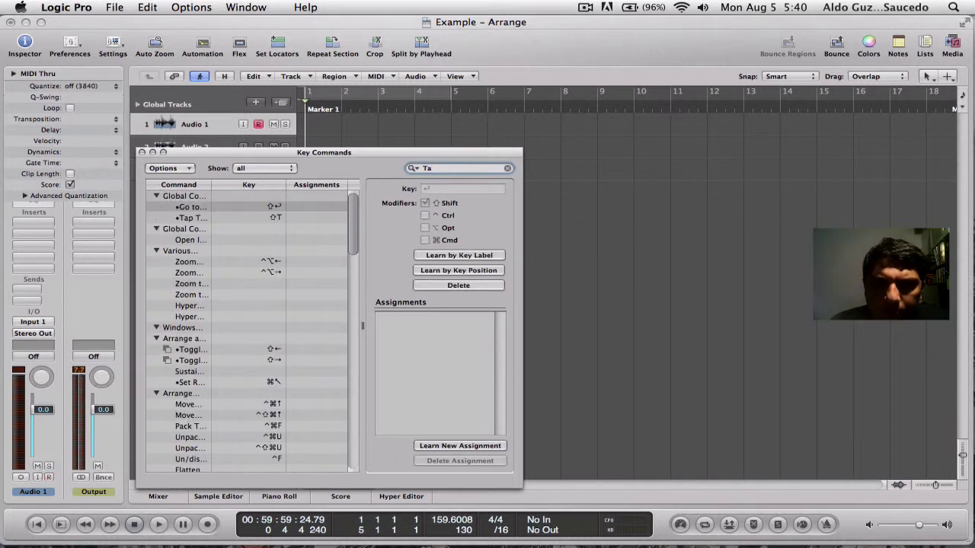
type(" Tempo")
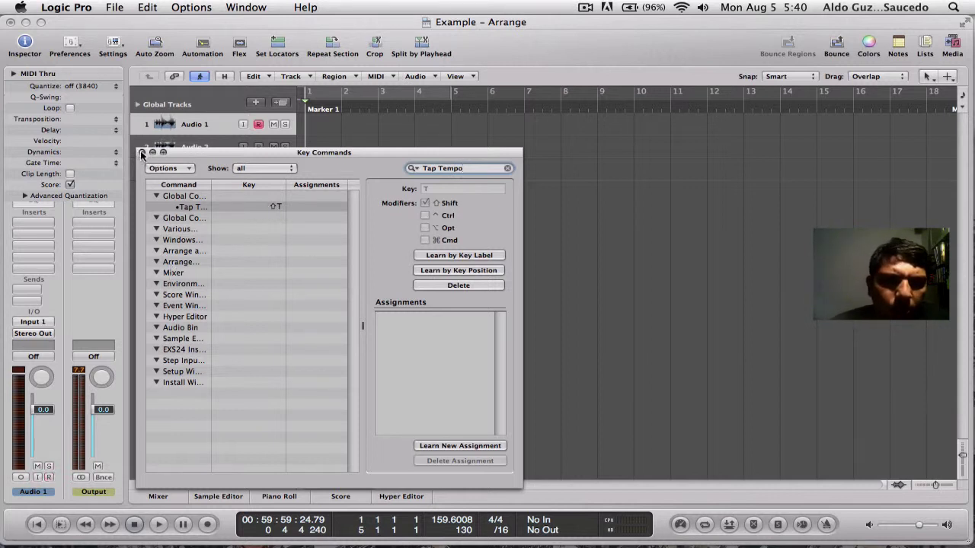
Close the Key Commands window and add the Sync control to the transport bar.
left_click(141, 154)
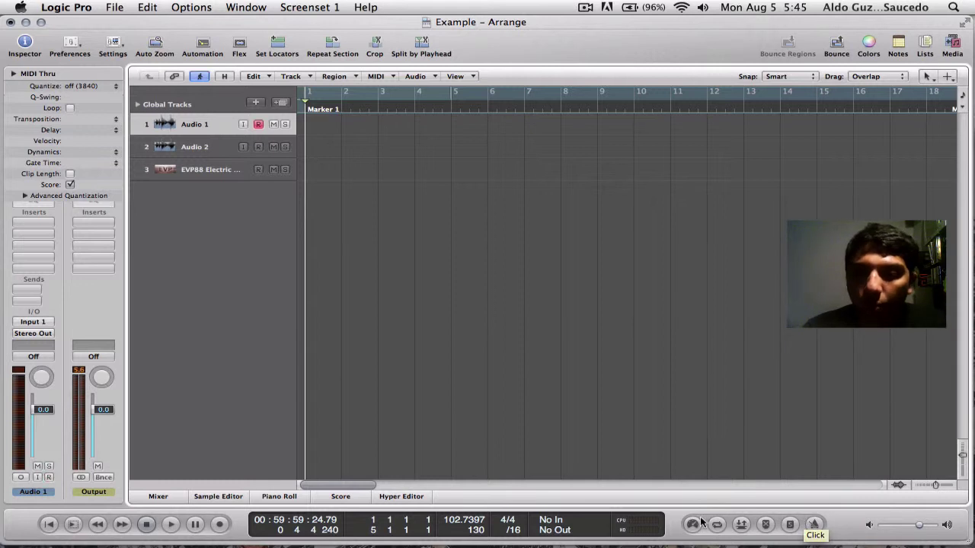
right_click(803, 535)
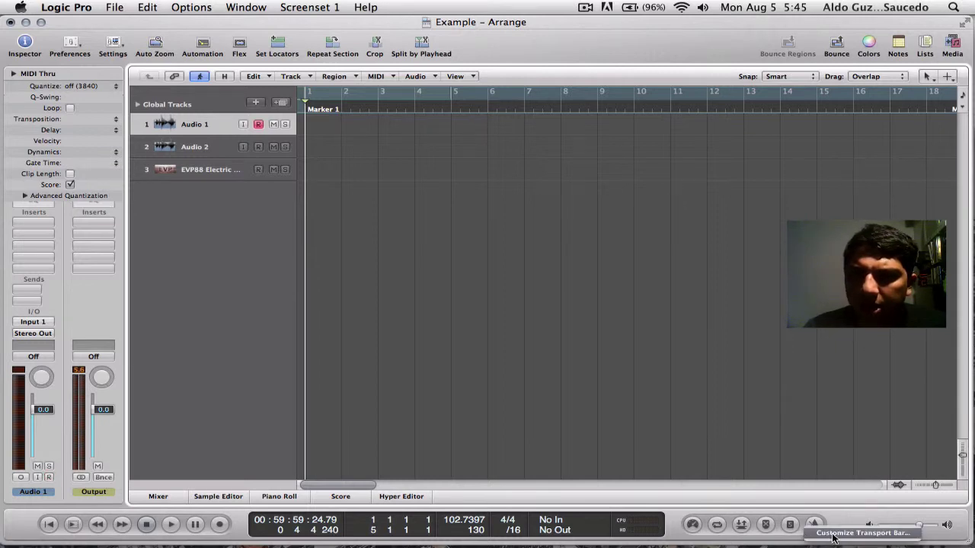
left_click(833, 536)
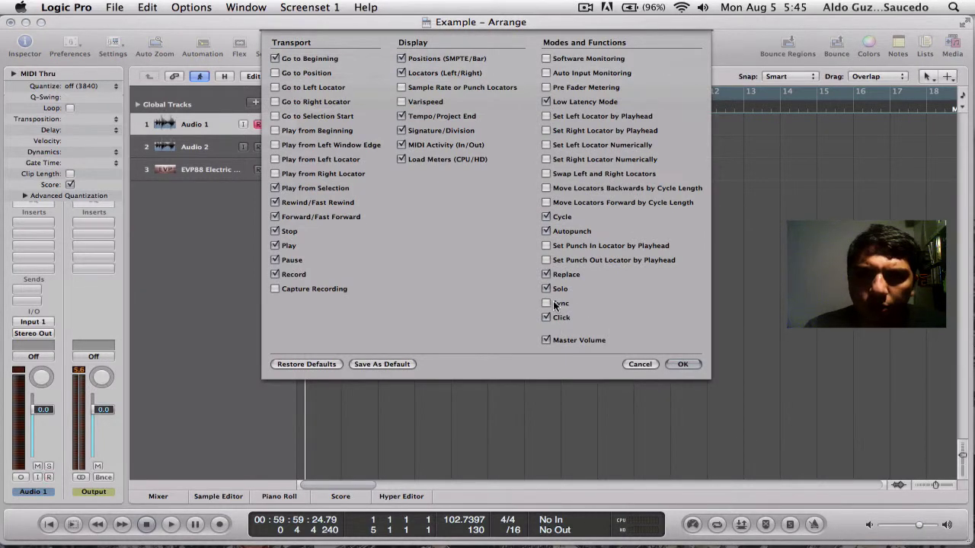
left_click(555, 305)
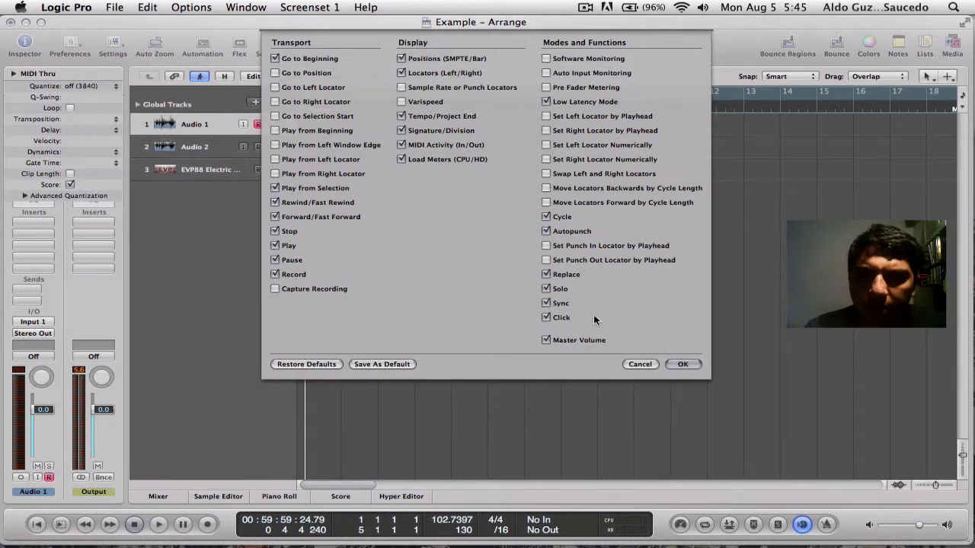
left_click(683, 365)
Enable Sync, tap in a project tempo of 128.4109 and stop the playback.
left_click(804, 524)
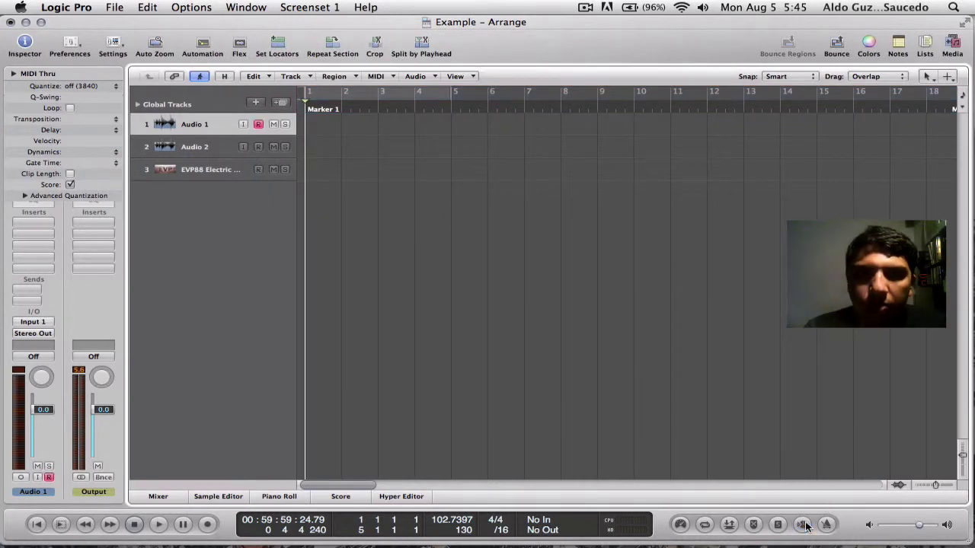
left_click(804, 524)
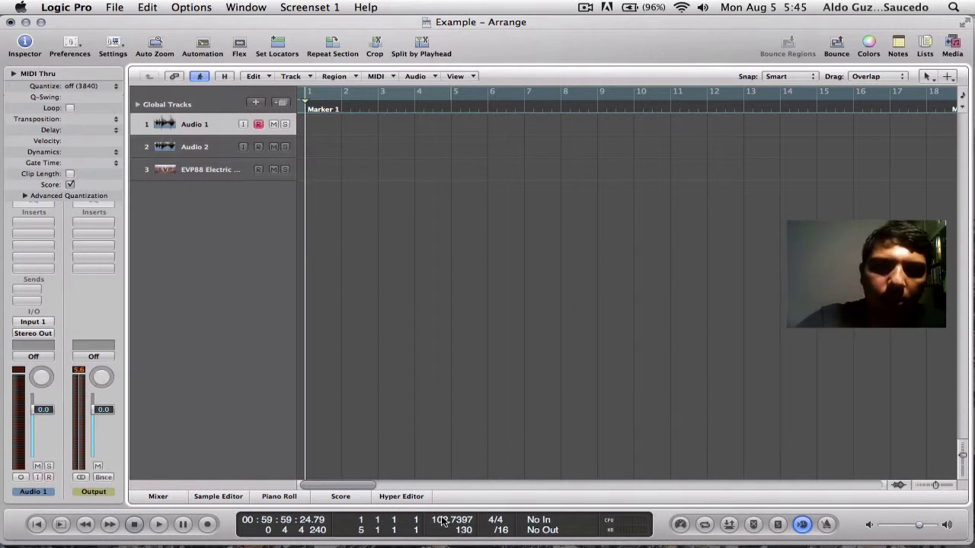
key("space")
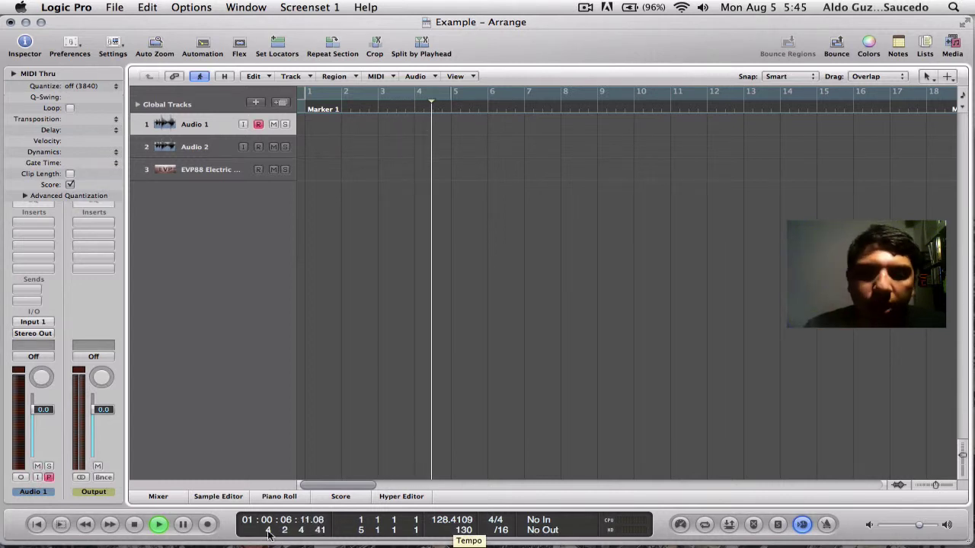
left_click(134, 525)
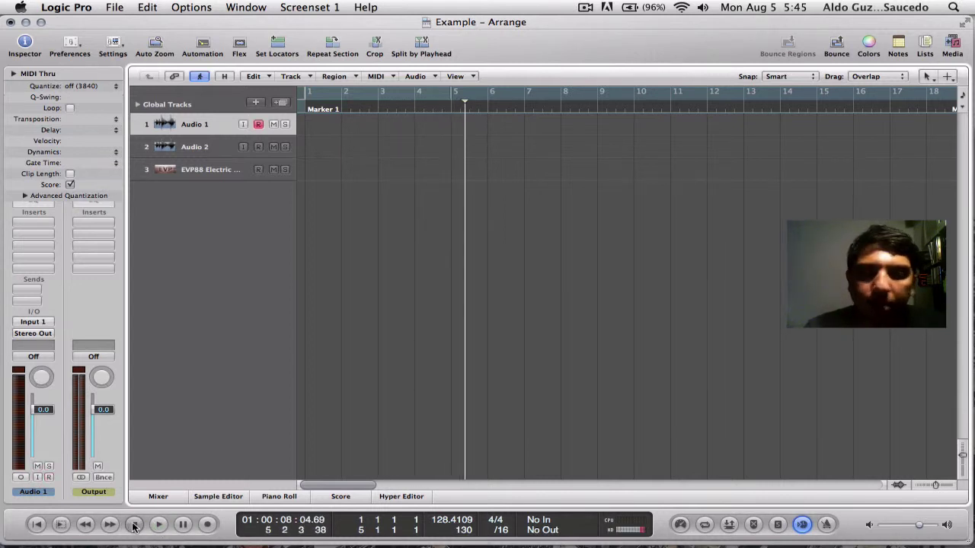
Turn on the metronome click, play the project to hear it at the tapped tempo, and stop playback.
left_click(827, 525)
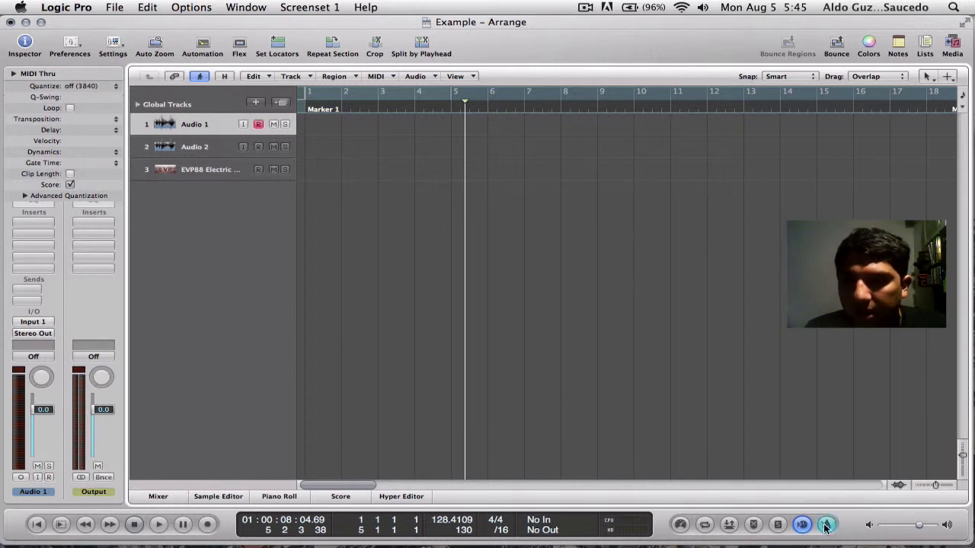
left_click(158, 525)
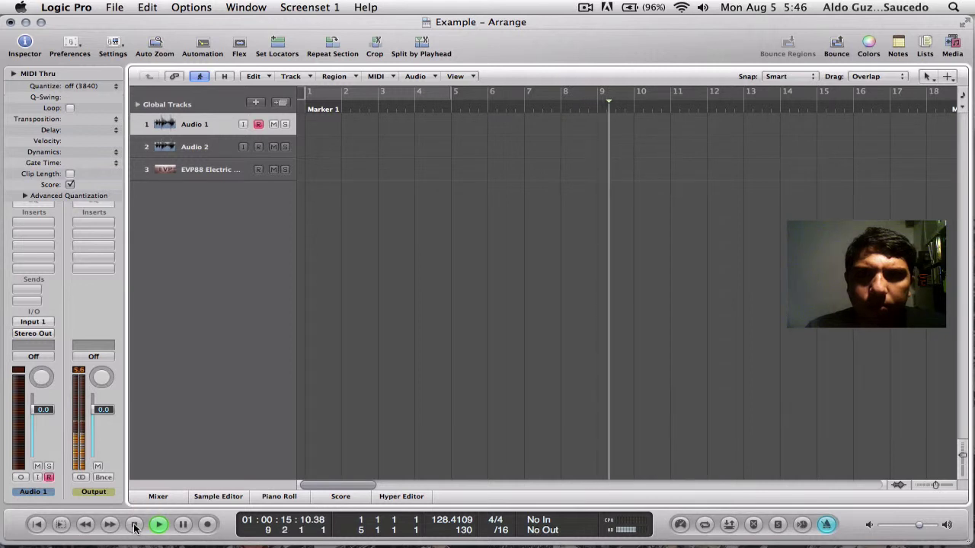
left_click(134, 524)
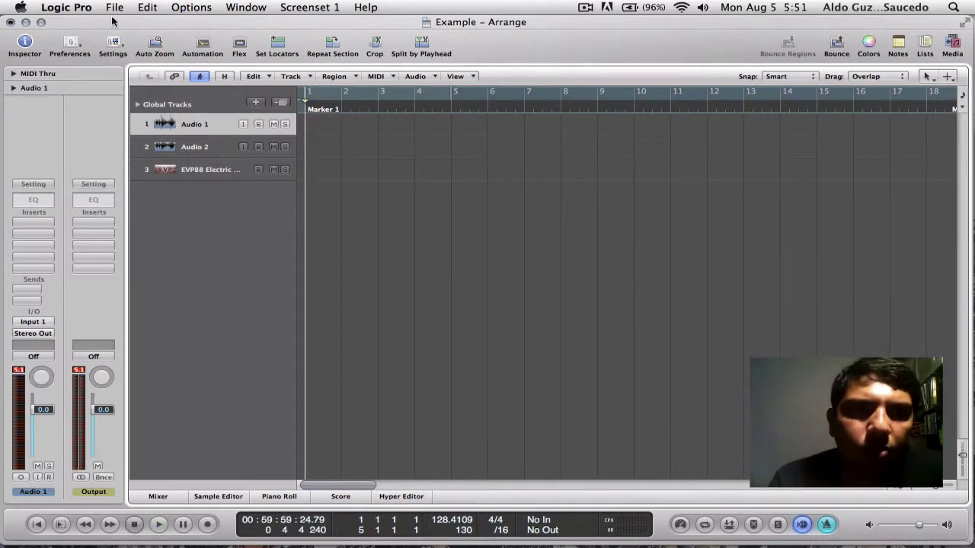
Check the Core Audio device settings in the Audio preferences, including input device, output device and buffer size, and close the preferences.
left_click(83, 8)
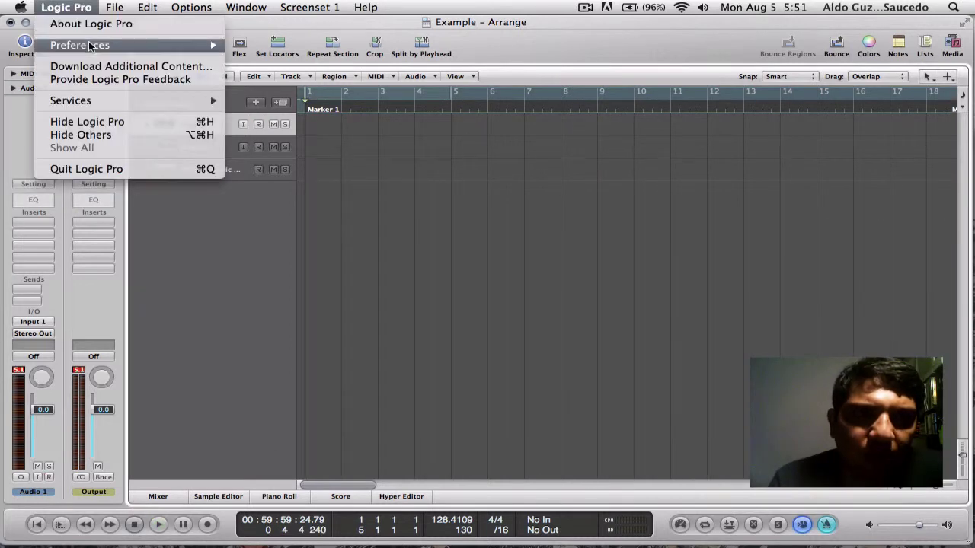
mouse_move(95, 45)
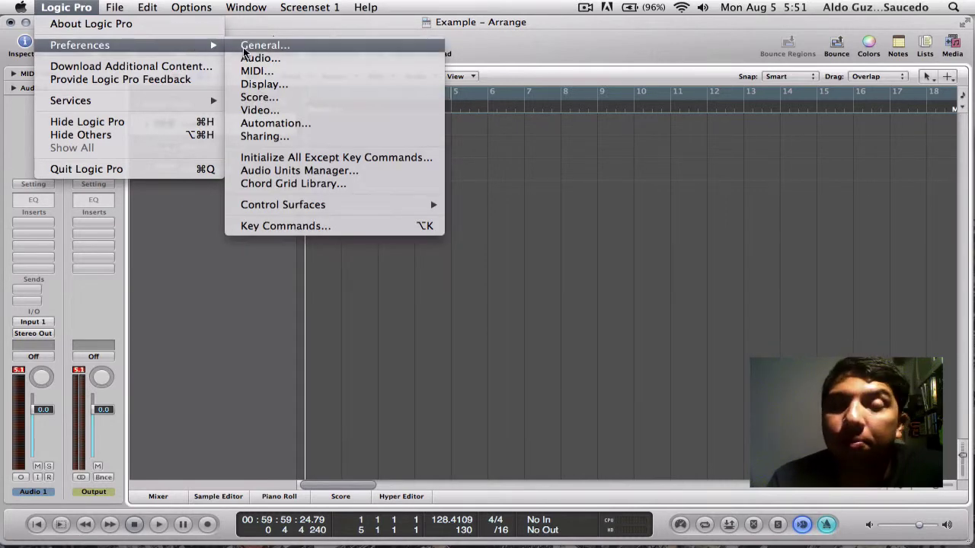
left_click(243, 47)
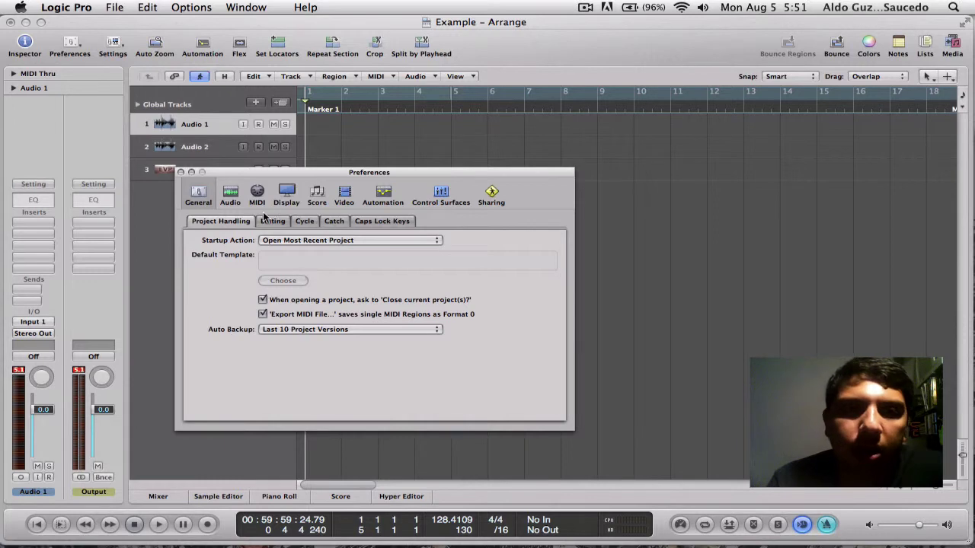
left_click(230, 196)
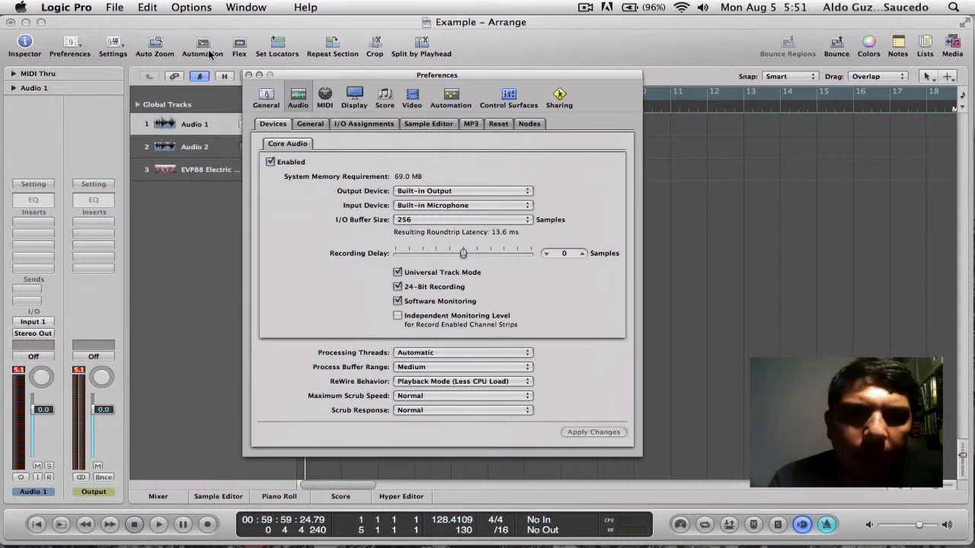
left_click(247, 74)
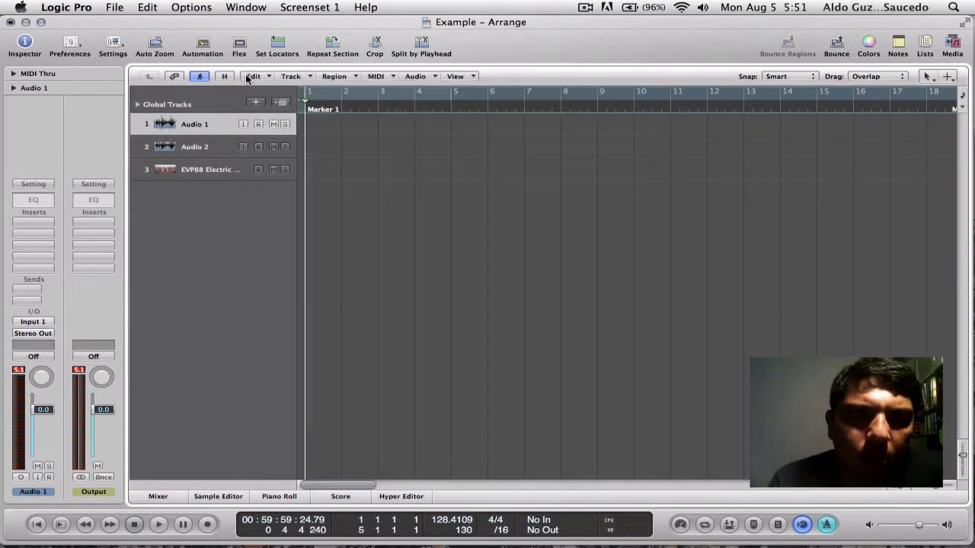
Record-enable the Audio 1 track and record a take from bar 1 to just past bar 9.
left_click(258, 125)
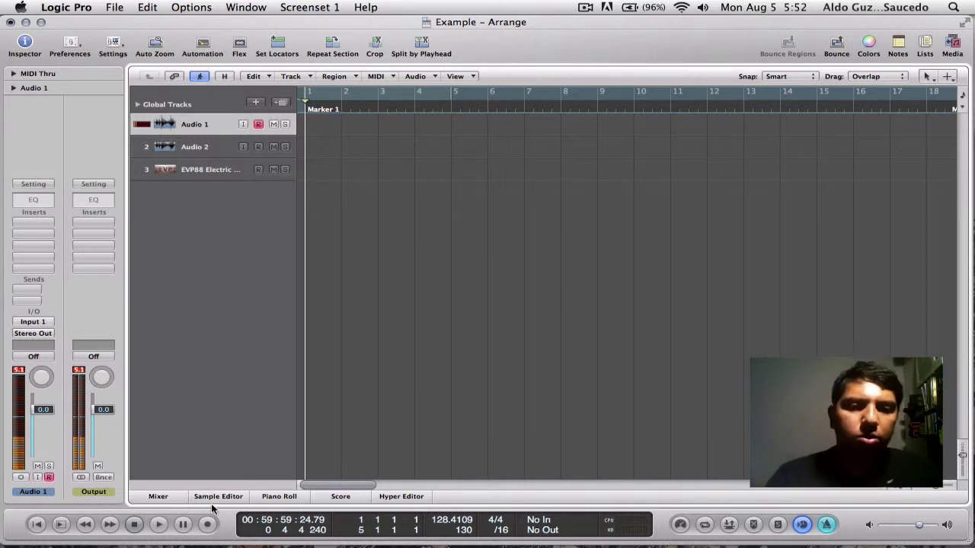
left_click(208, 524)
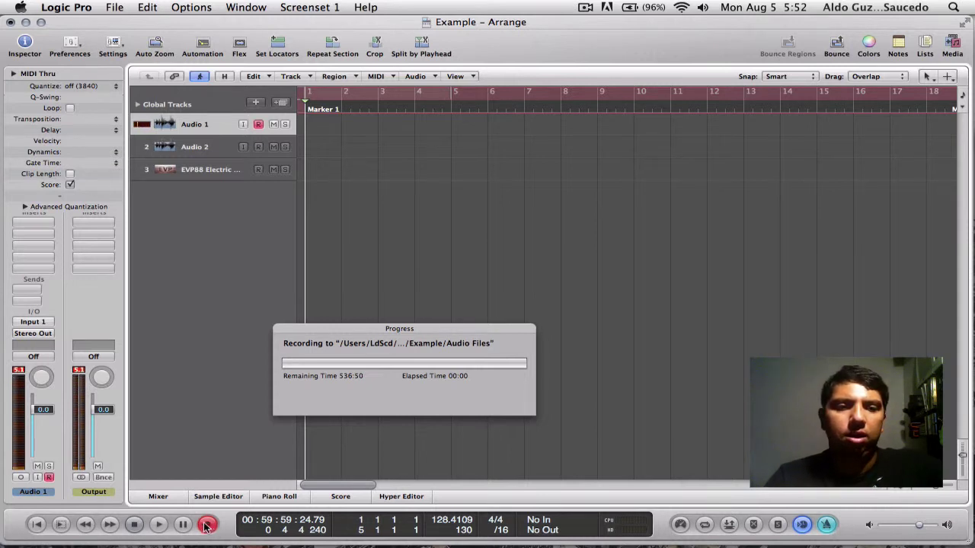
left_click(159, 525)
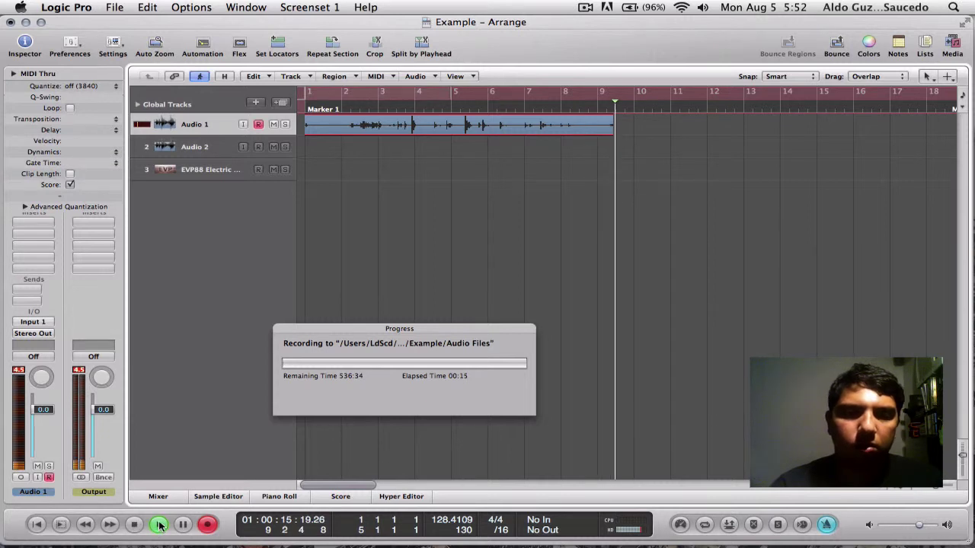
left_click(159, 525)
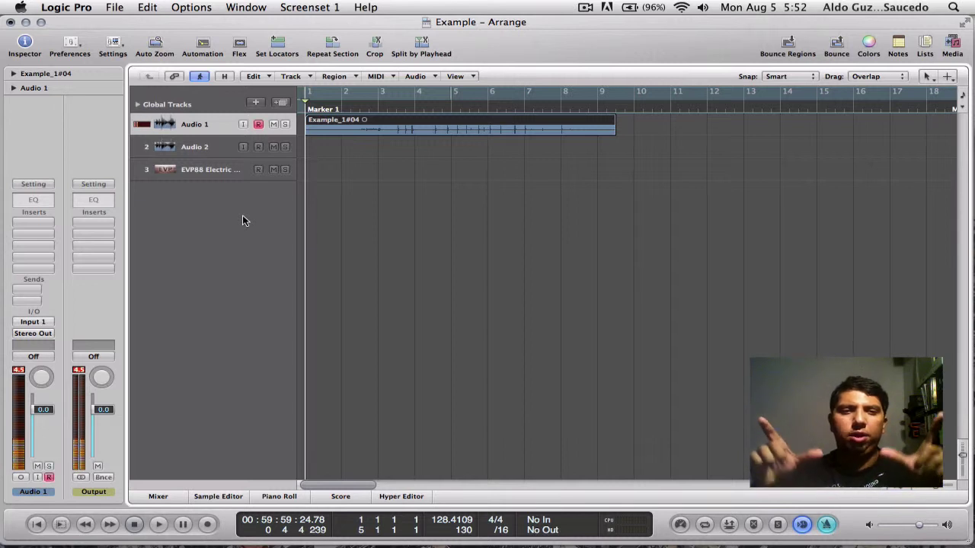
Disarm the Audio 1 track, play back the recorded take from the beginning, and stop playback.
left_click(257, 124)
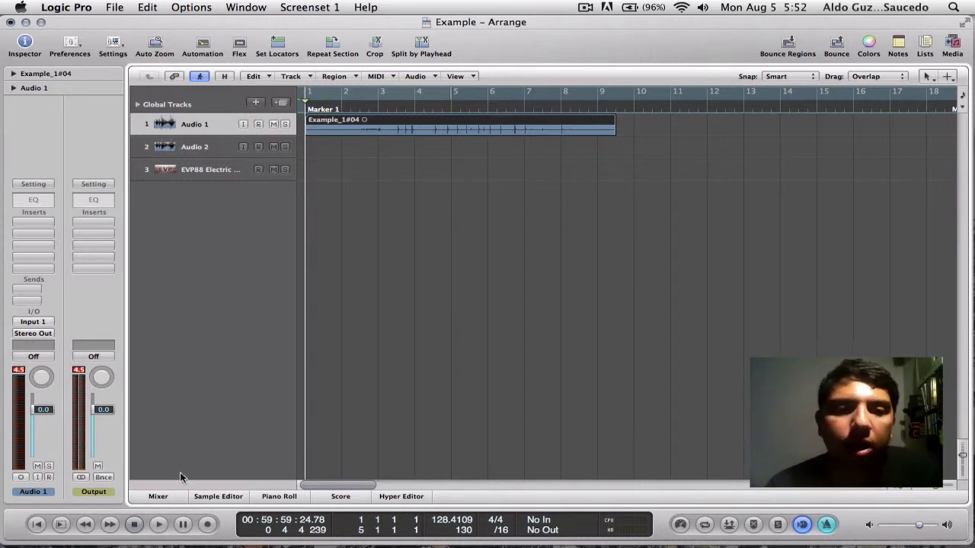
left_click(160, 524)
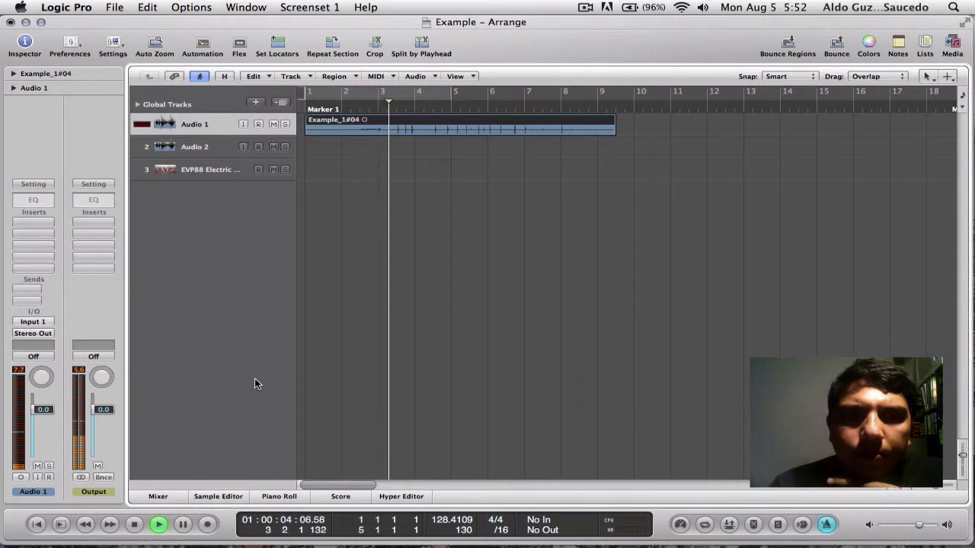
left_click(134, 524)
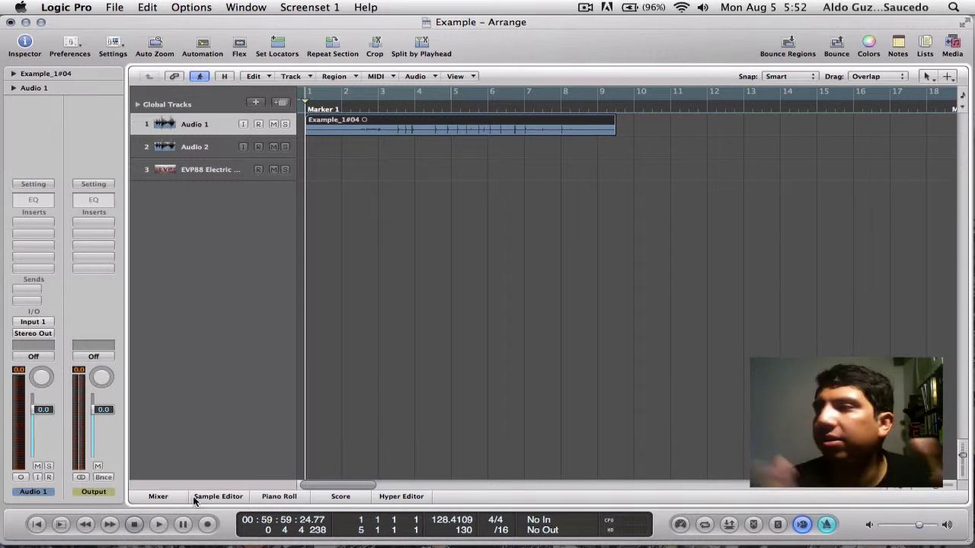